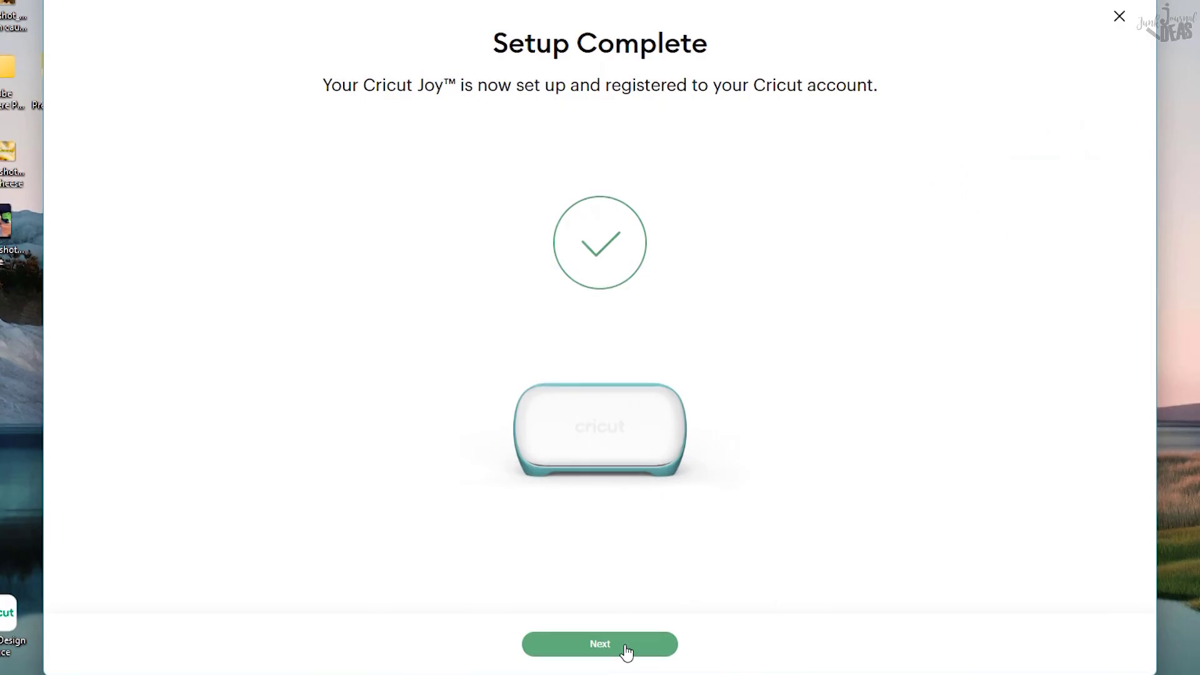
# Finish the Cricut Joy setup and scroll down the Design Space home page.
pyautogui.click(624, 653)
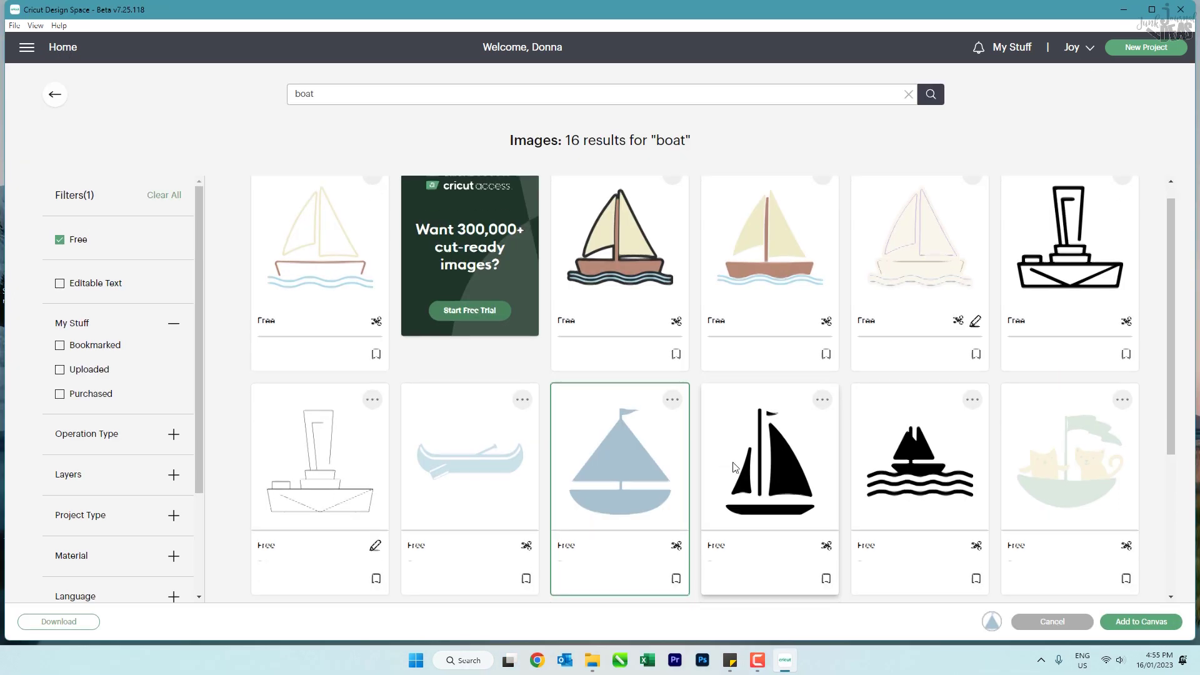
pyautogui.scroll(-3, 728, 459)
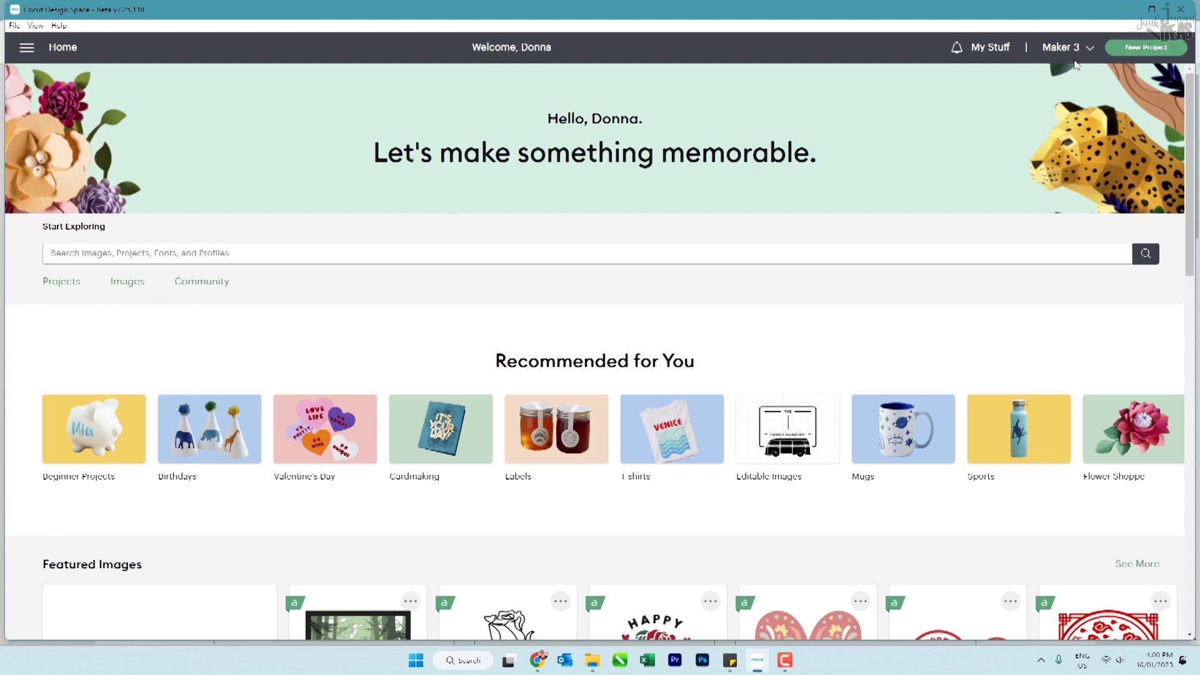
# Switch the header's machine selection from Maker 3 back to Cricut Joy.
pyautogui.click(1074, 49)
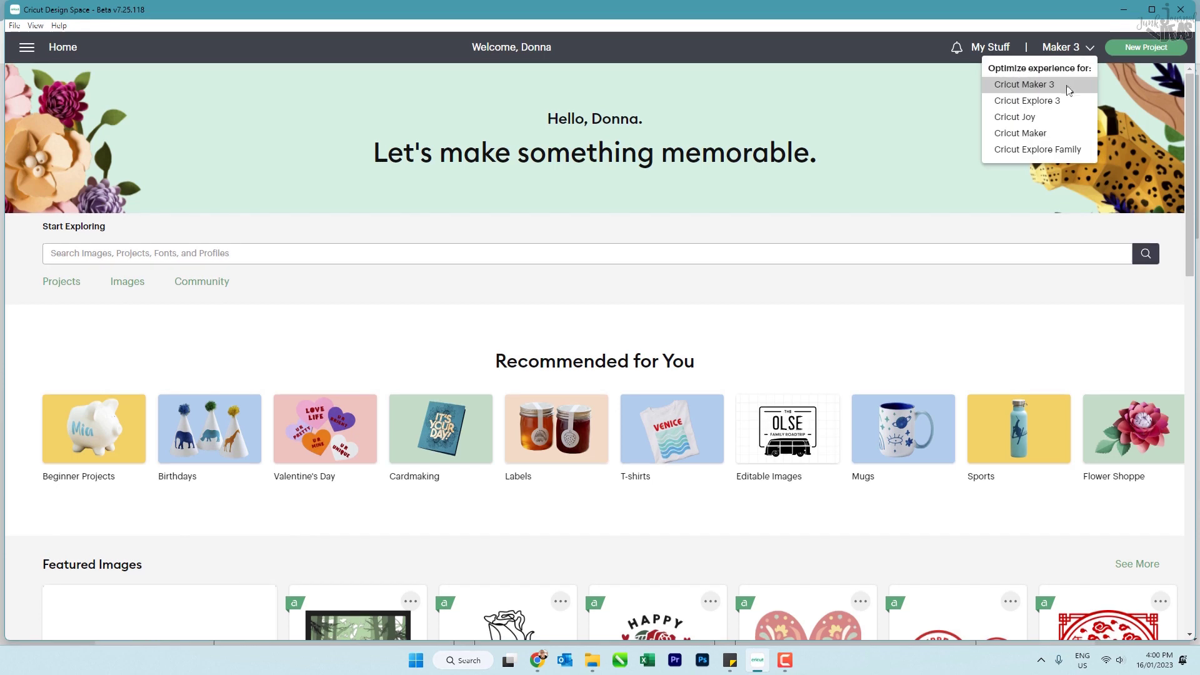
pyautogui.click(1018, 117)
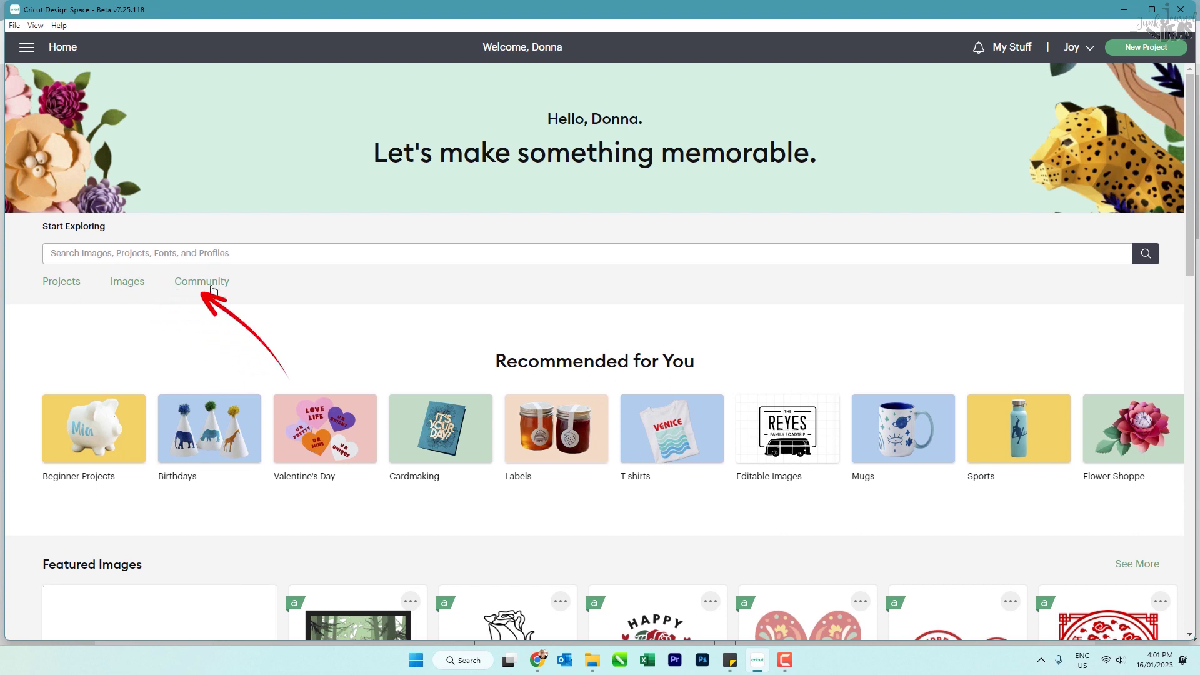
# Open the Images library and scroll through its 348041 unfiltered results.
pyautogui.click(129, 285)
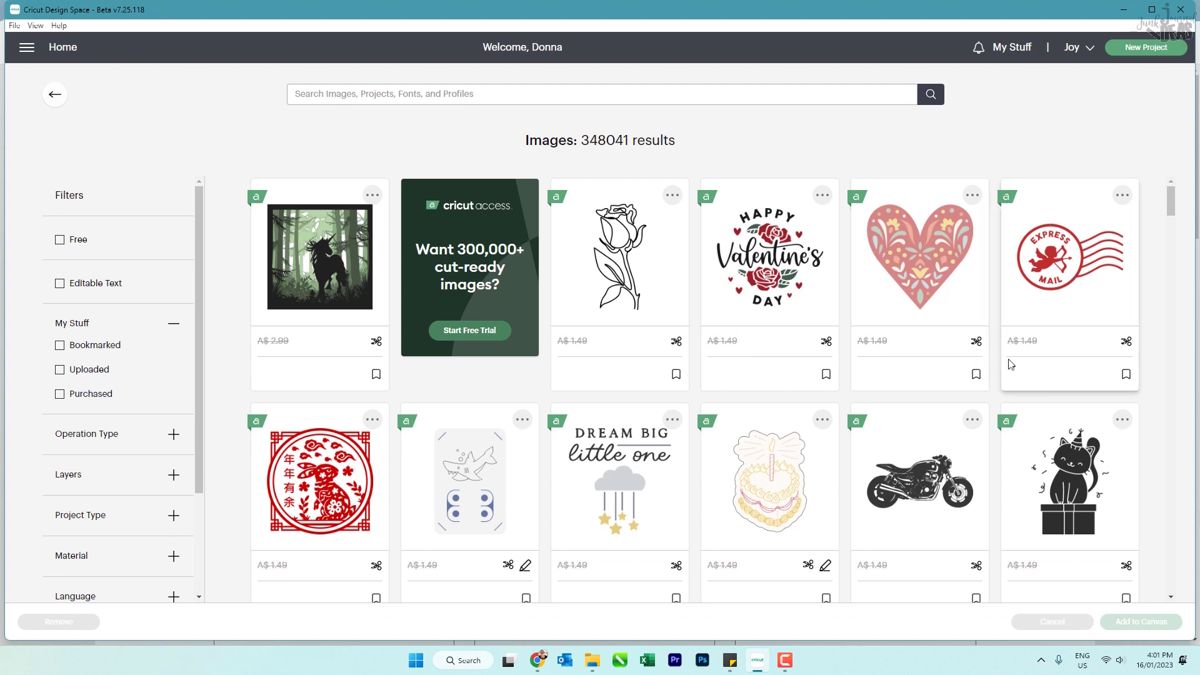
pyautogui.scroll(-2, 1011, 364)
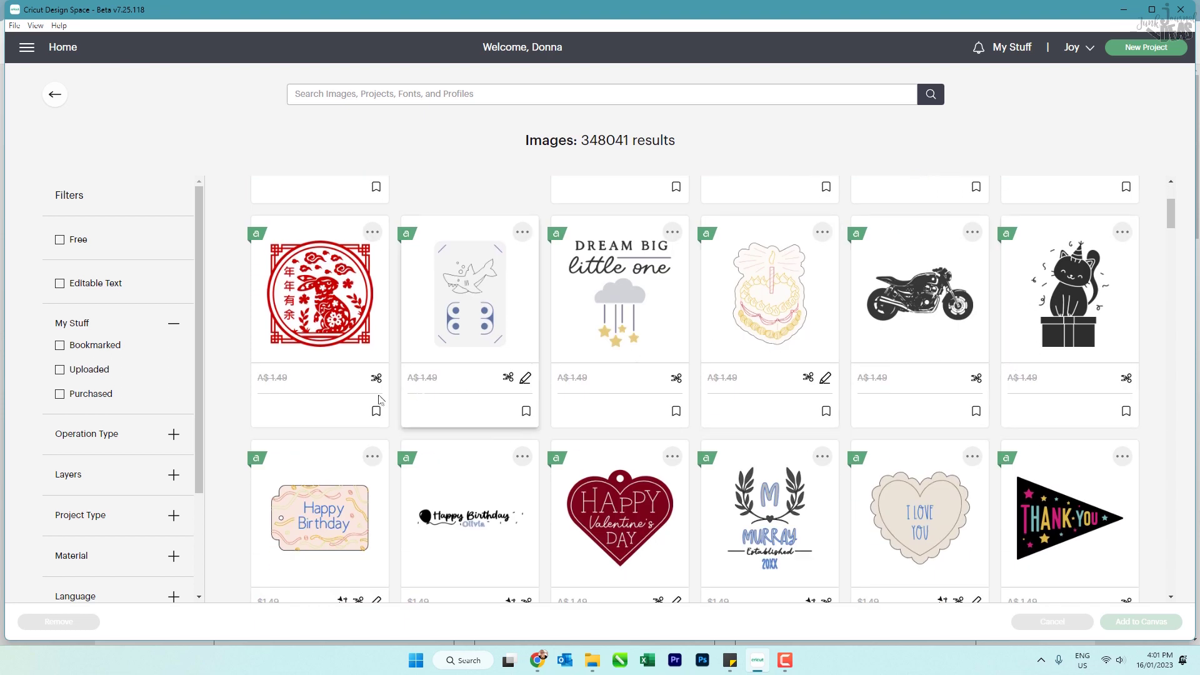
pyautogui.scroll(-2, 634, 360)
pyautogui.scroll(-2, 633, 360)
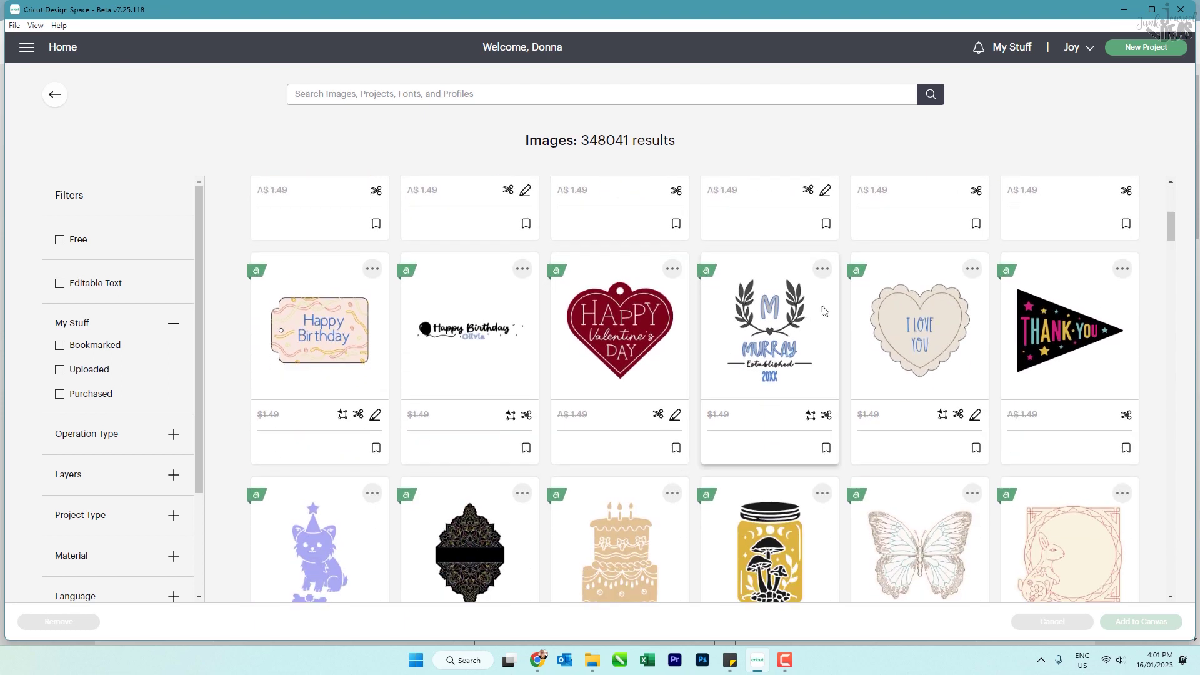
pyautogui.scroll(-3, 923, 346)
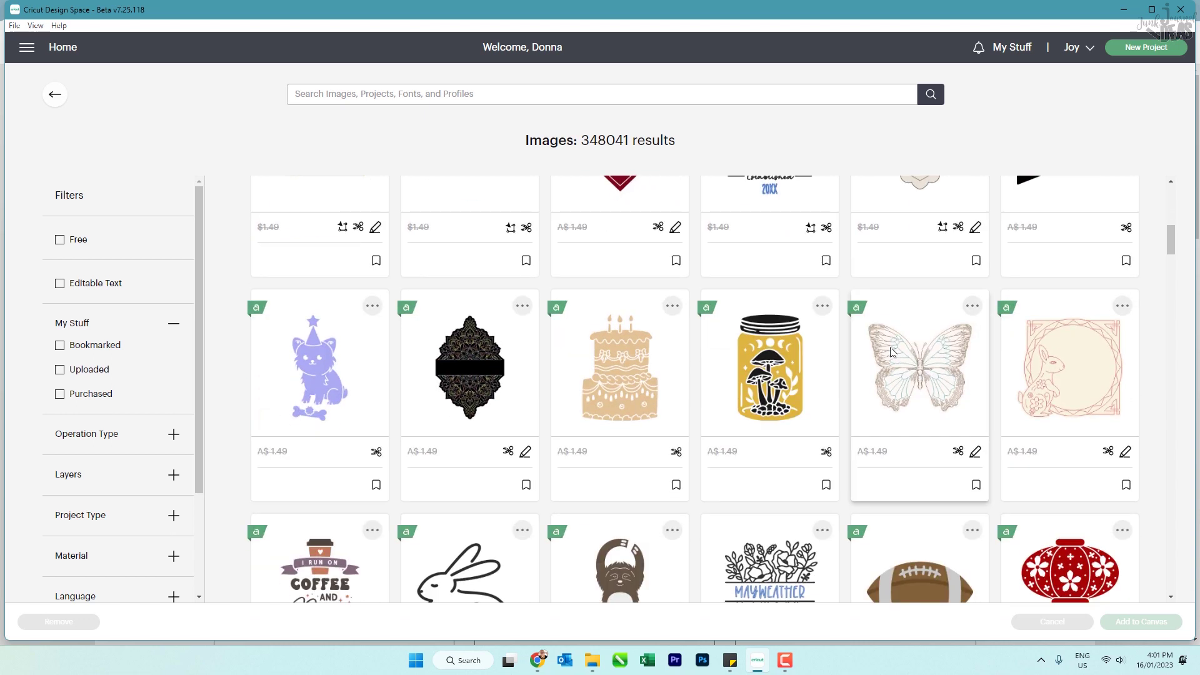
pyautogui.scroll(3, 868, 331)
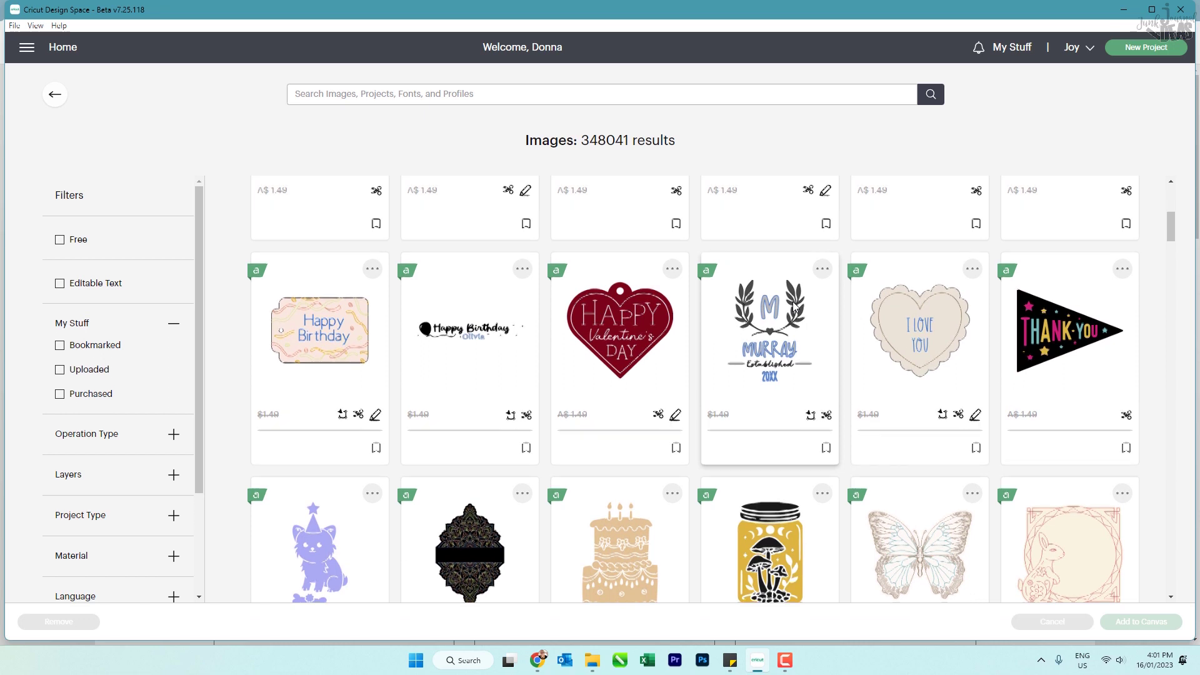
pyautogui.scroll(6, 794, 306)
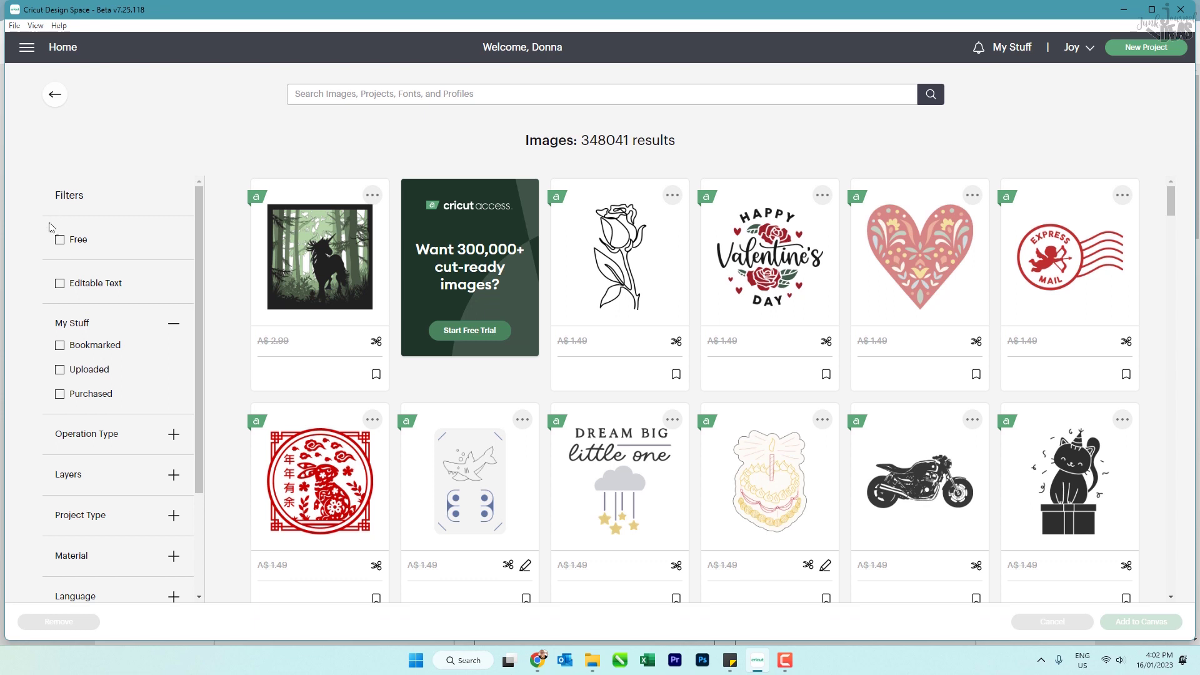
# Apply the Free filter and scroll through the 3047 free images.
pyautogui.click(60, 242)
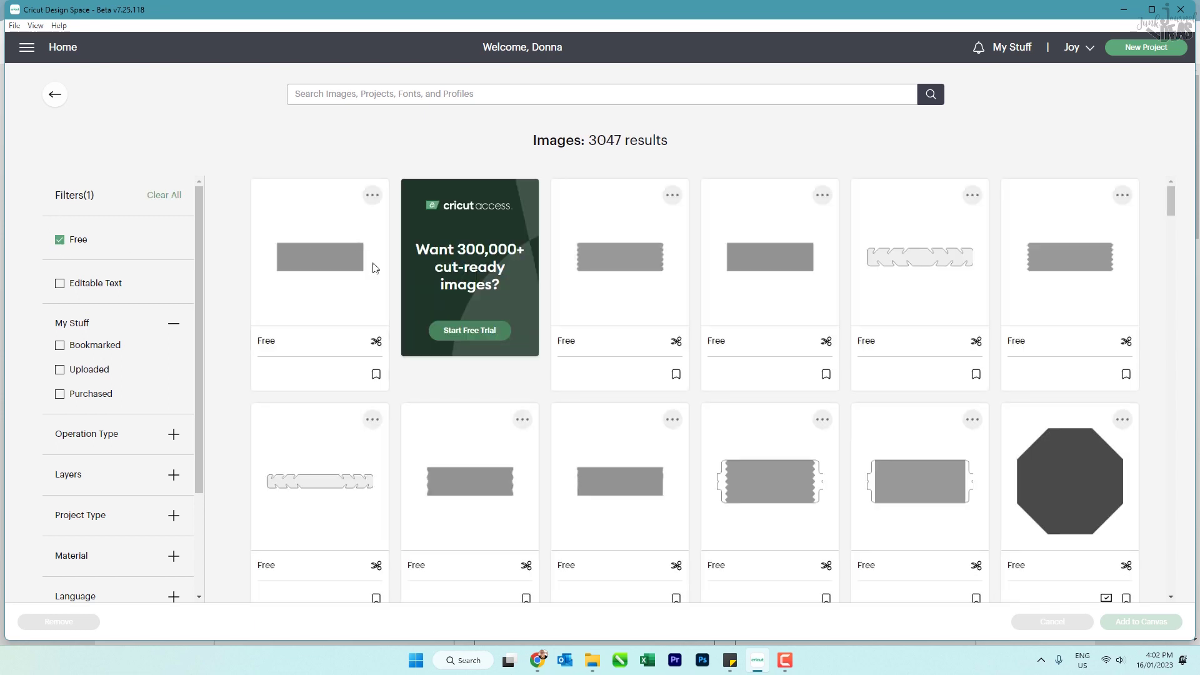
pyautogui.scroll(-1, 1021, 306)
pyautogui.scroll(-6, 1021, 306)
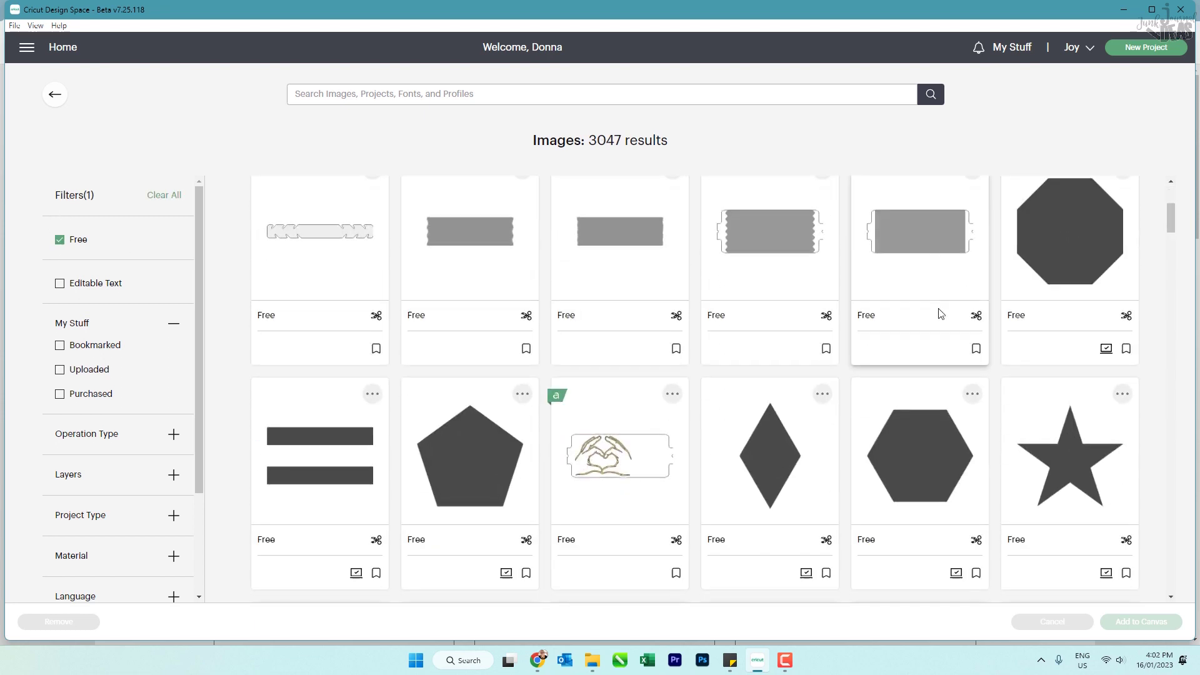
pyautogui.scroll(-7, 611, 285)
pyautogui.scroll(-1, 1174, 268)
pyautogui.scroll(-4, 1174, 267)
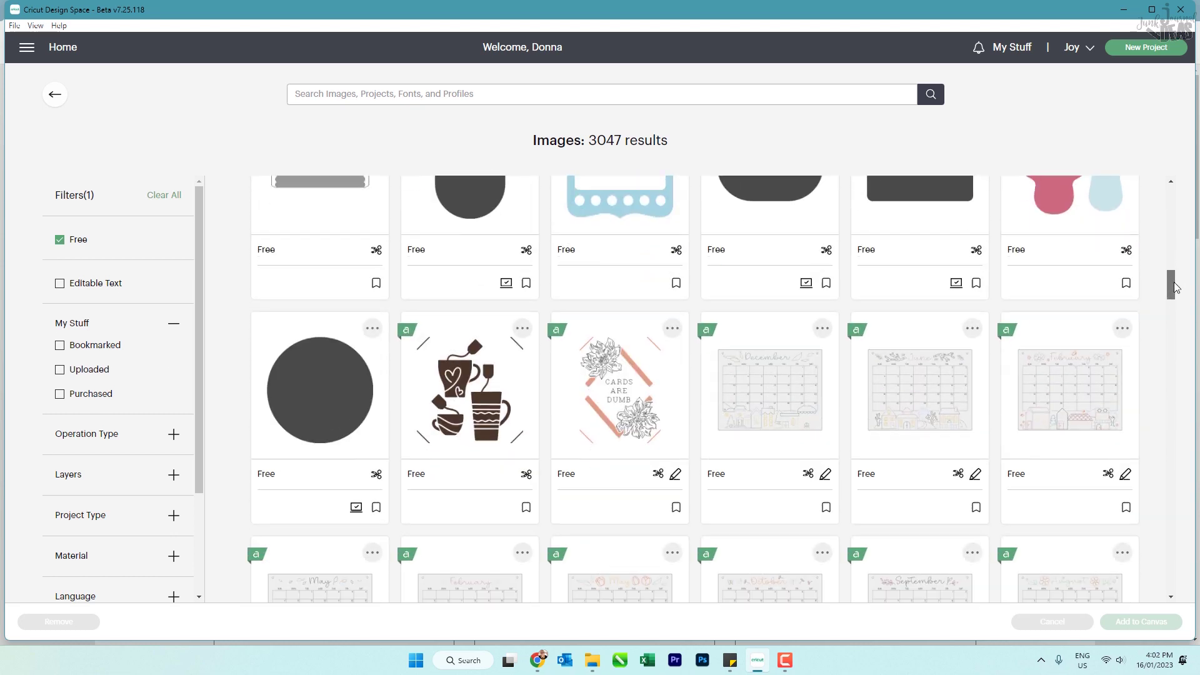
pyautogui.scroll(-1, 618, 359)
pyautogui.scroll(-5, 629, 383)
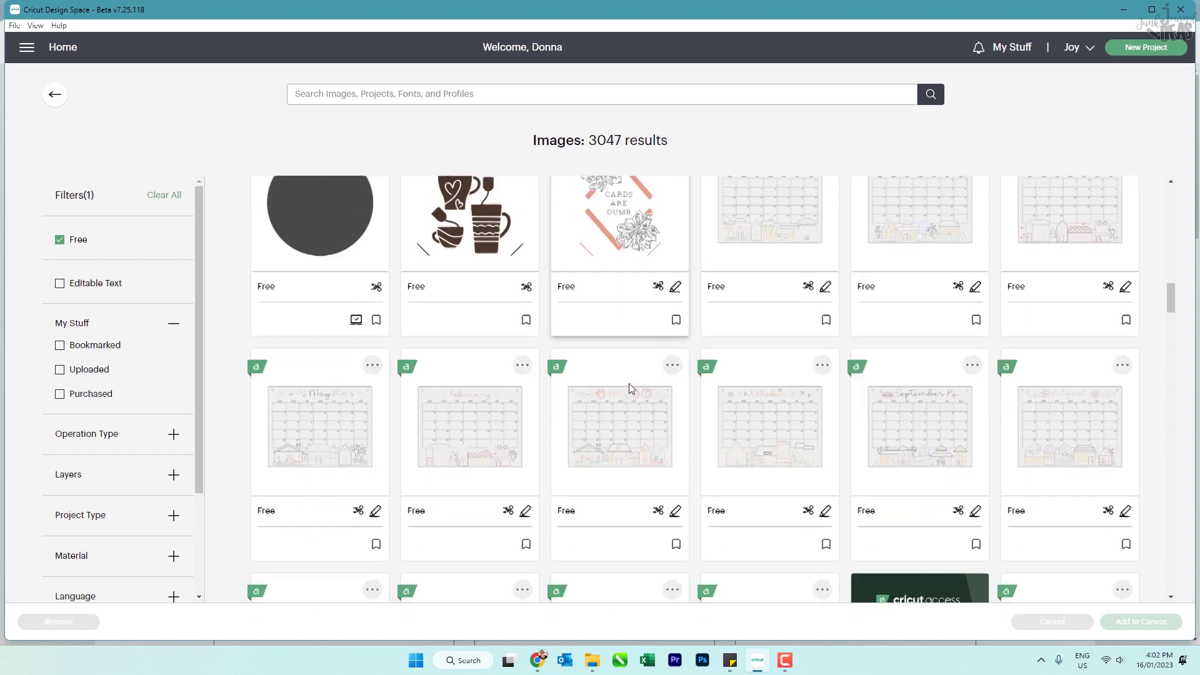
pyautogui.scroll(-2, 630, 389)
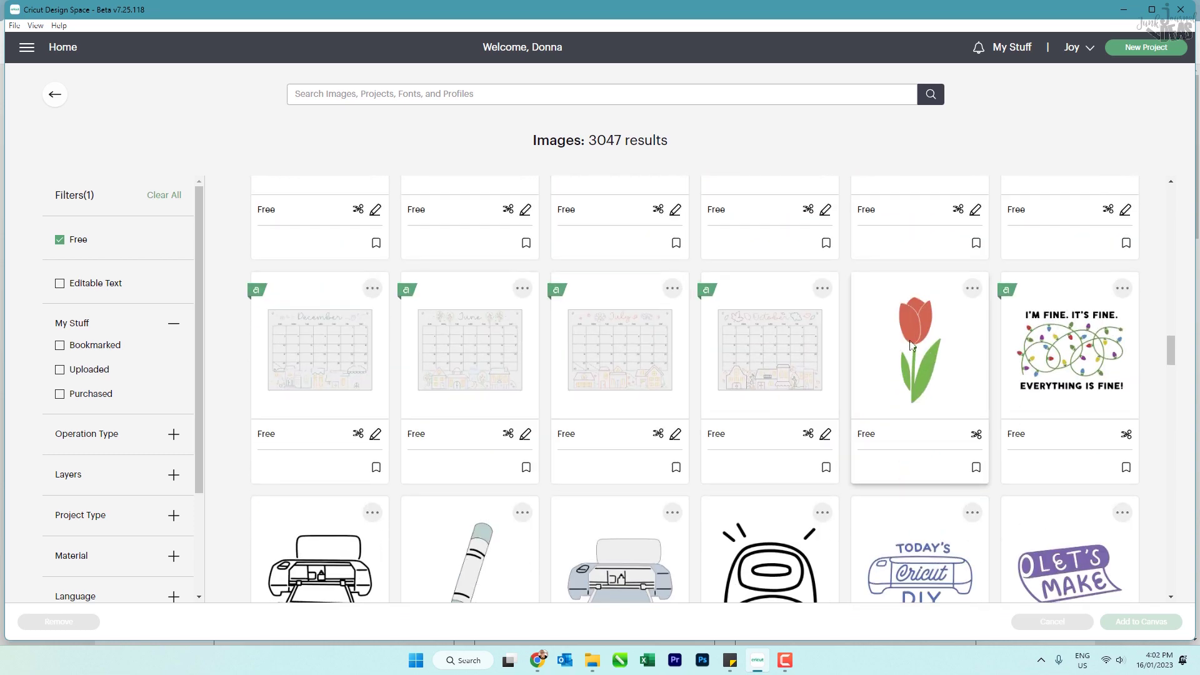
pyautogui.scroll(-10, 918, 391)
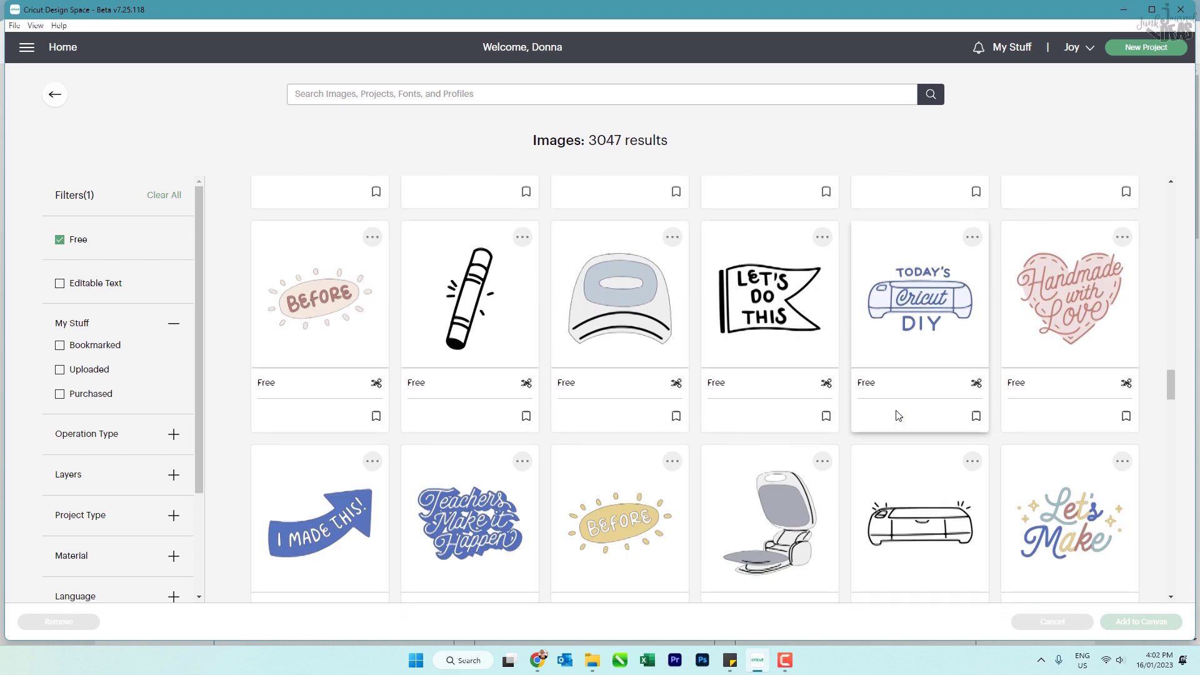
pyautogui.scroll(-9, 898, 415)
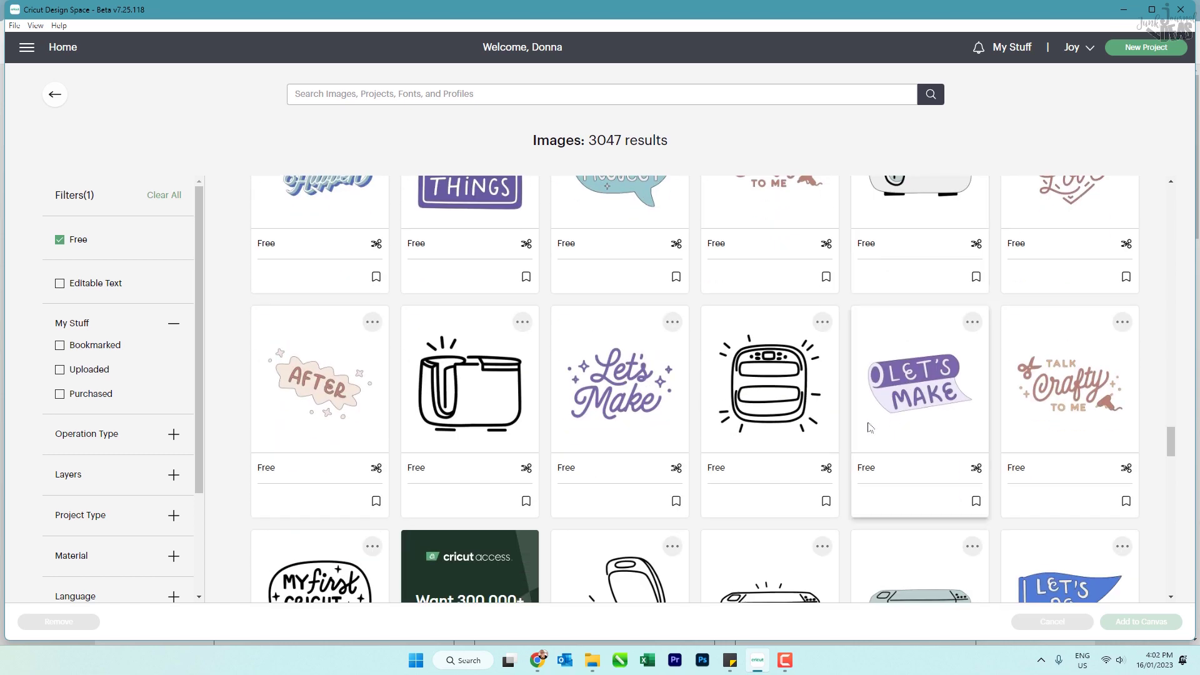
pyautogui.scroll(10, 754, 390)
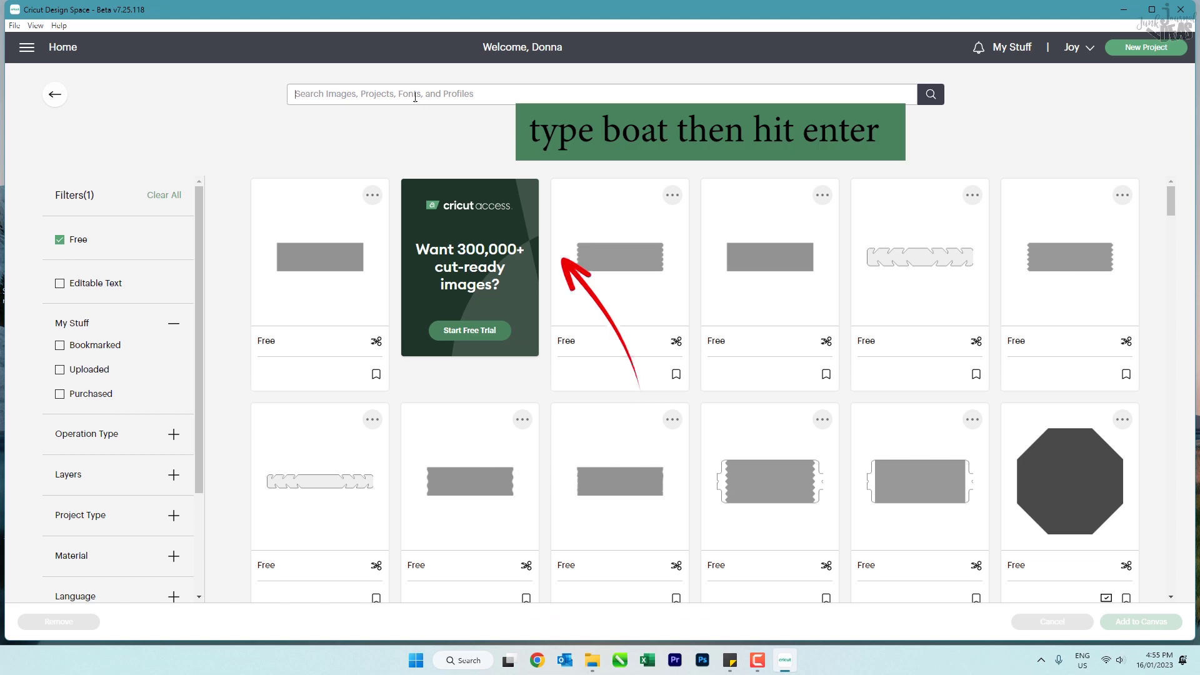
# Search the images for boats and add the free blue sailboat to the canvas.
pyautogui.click(402, 101)
pyautogui.write('boat')
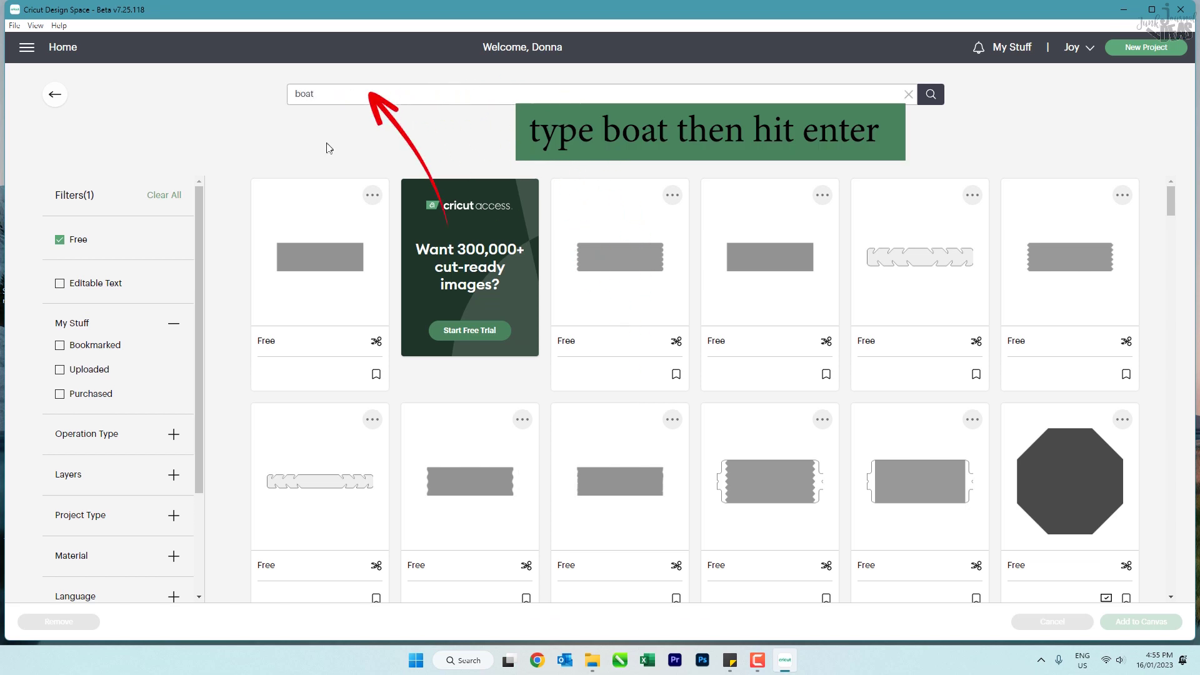
pyautogui.click(929, 99)
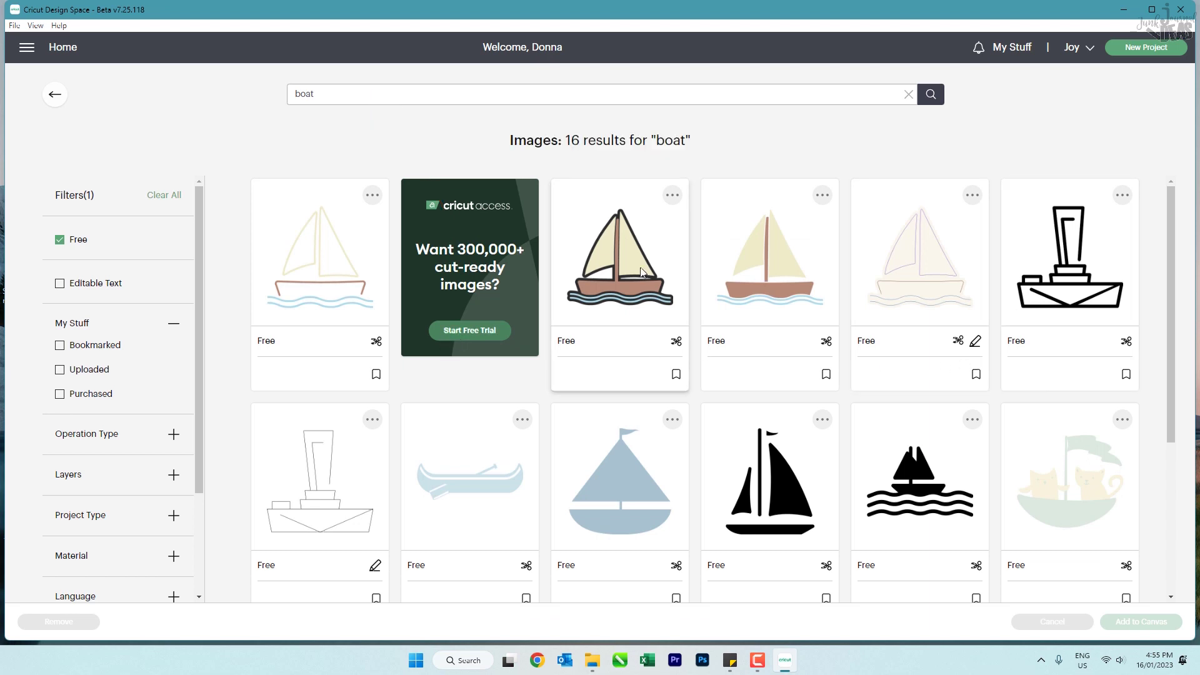
pyautogui.click(626, 493)
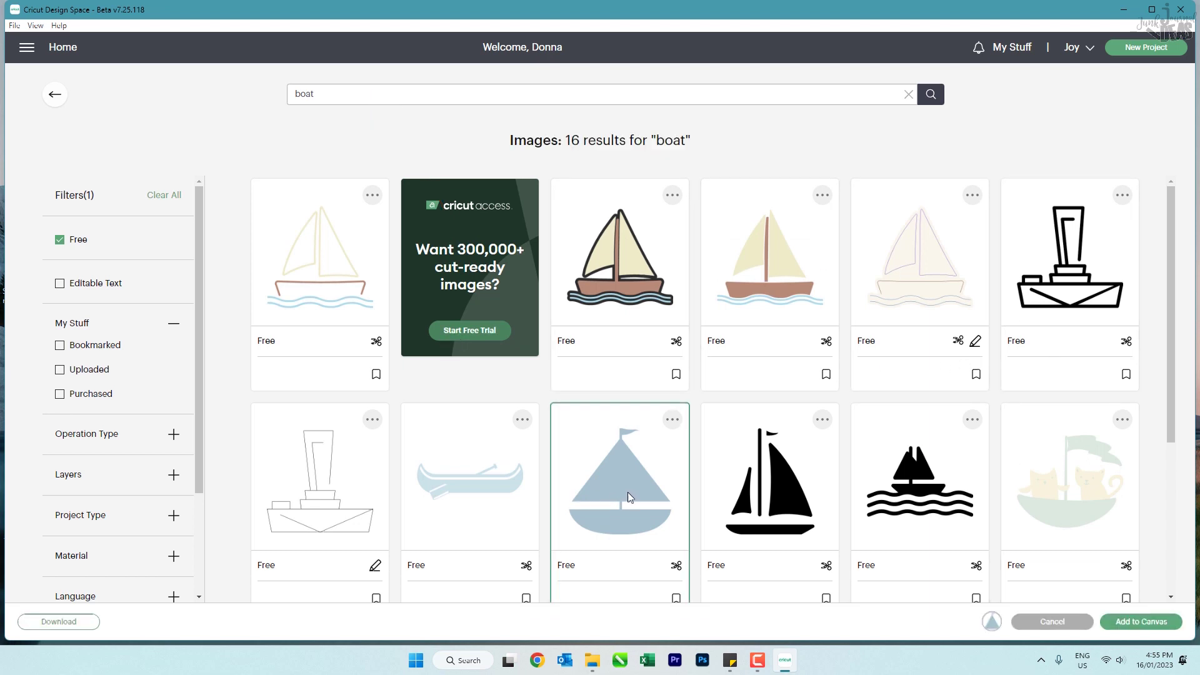
pyautogui.scroll(-3, 670, 490)
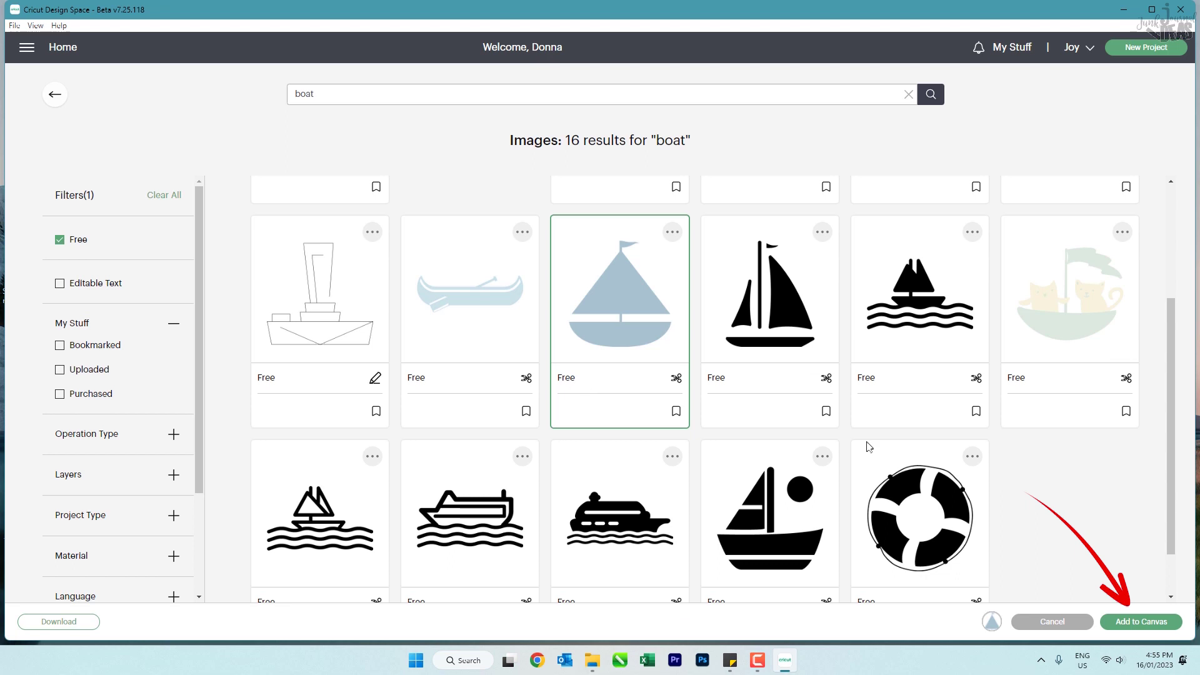
pyautogui.click(1137, 630)
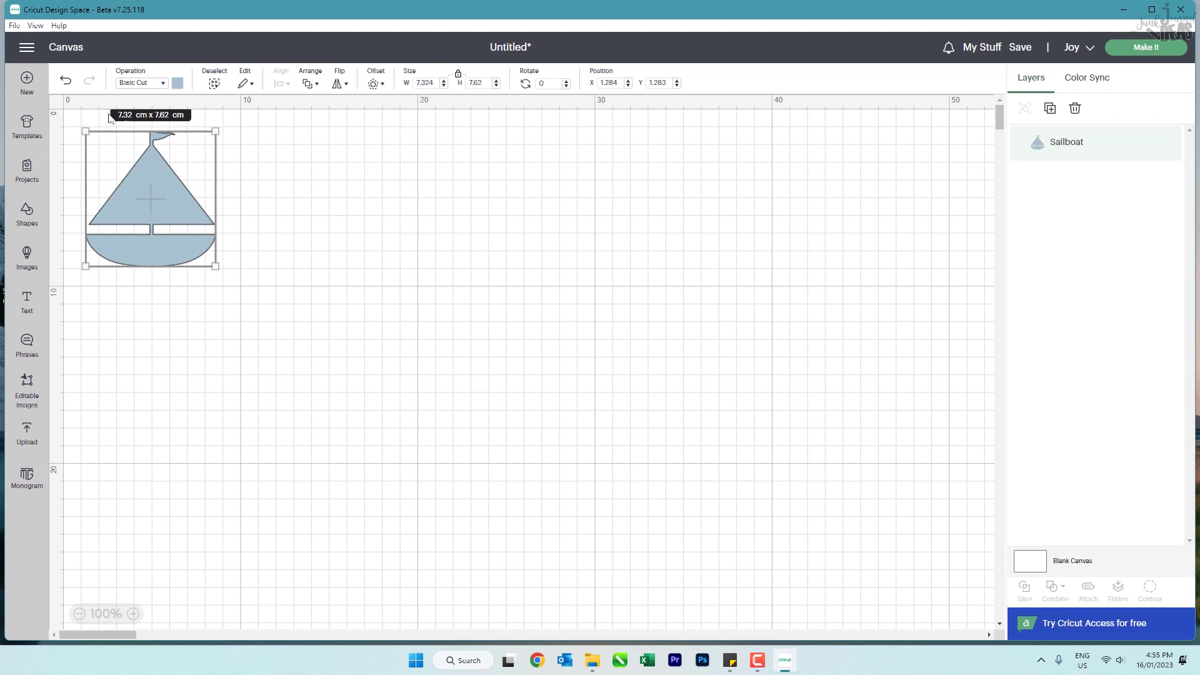
pyautogui.click(164, 84)
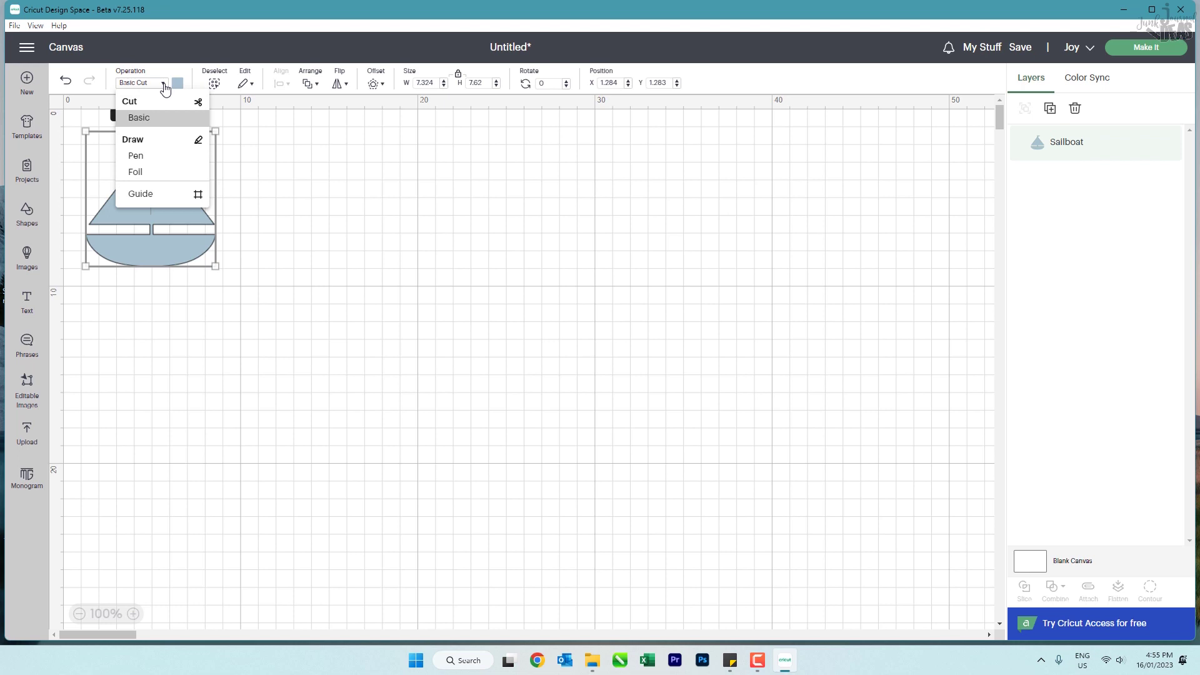
pyautogui.click(164, 88)
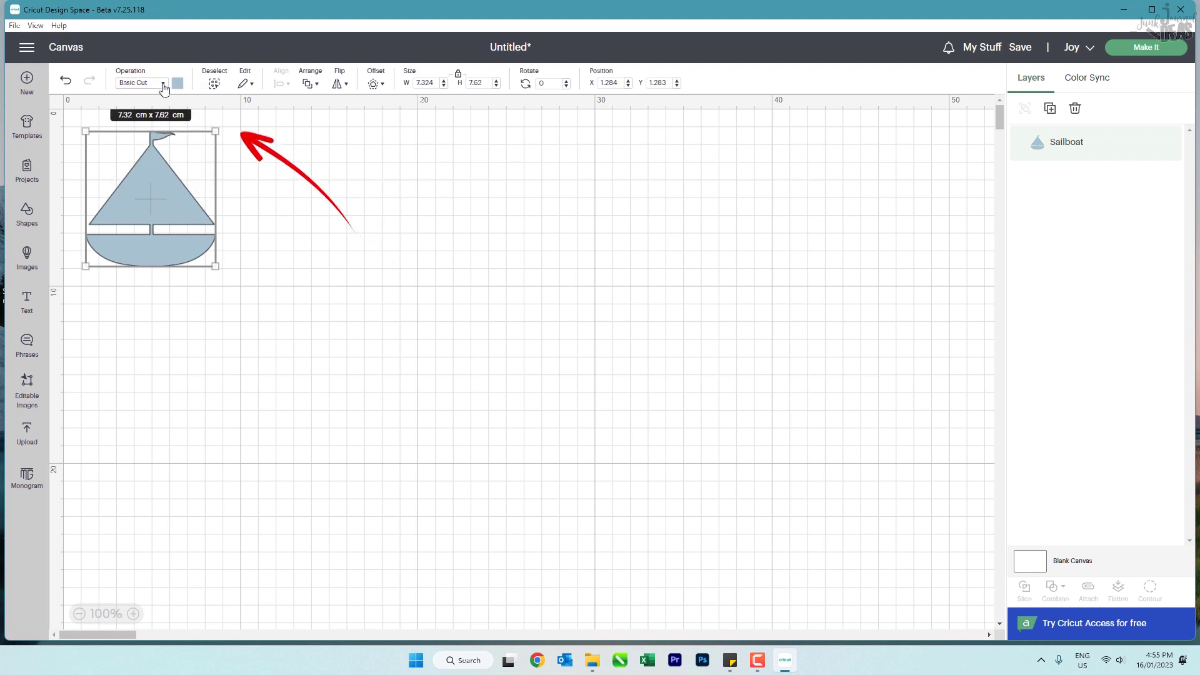
pyautogui.click(164, 88)
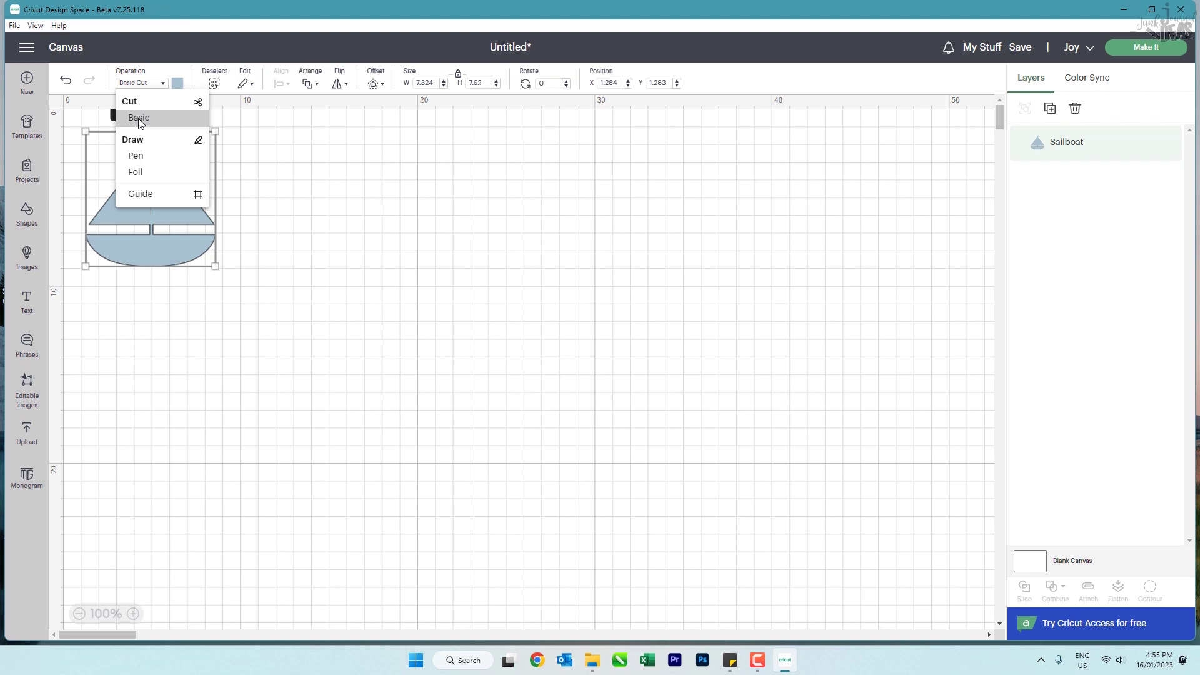
pyautogui.click(260, 141)
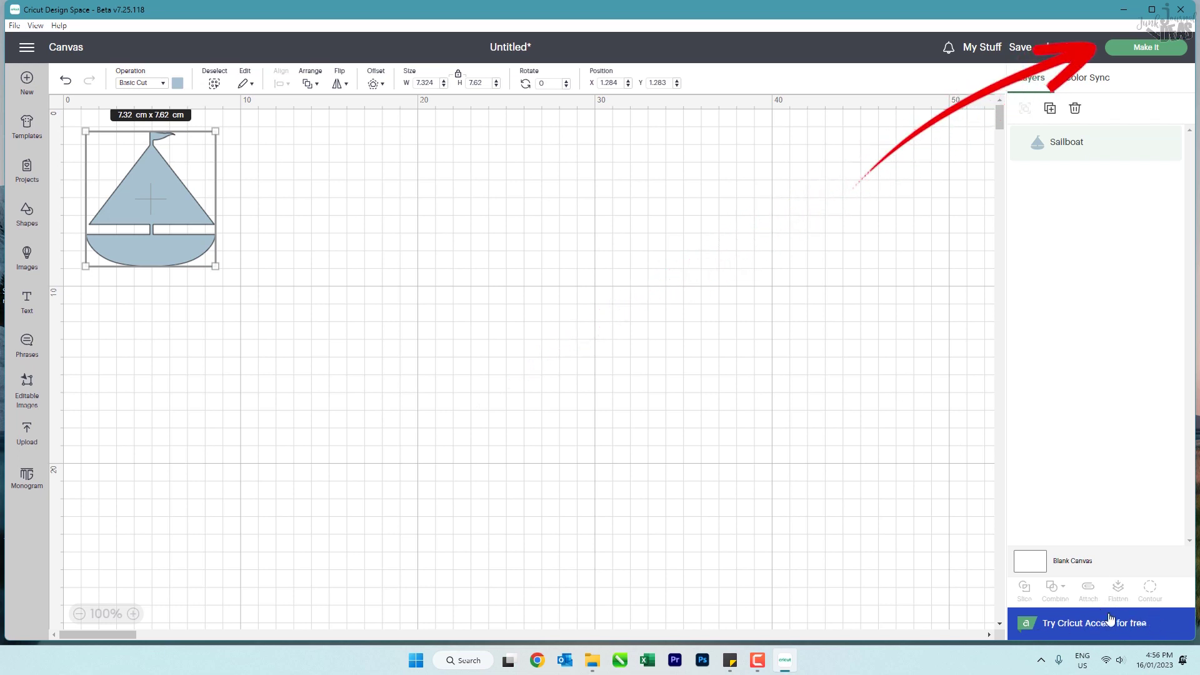
# Deselect the sailboat, start Make It, and choose On Mat with the 11.43 cm x 16.51 cm mat.
pyautogui.click(315, 166)
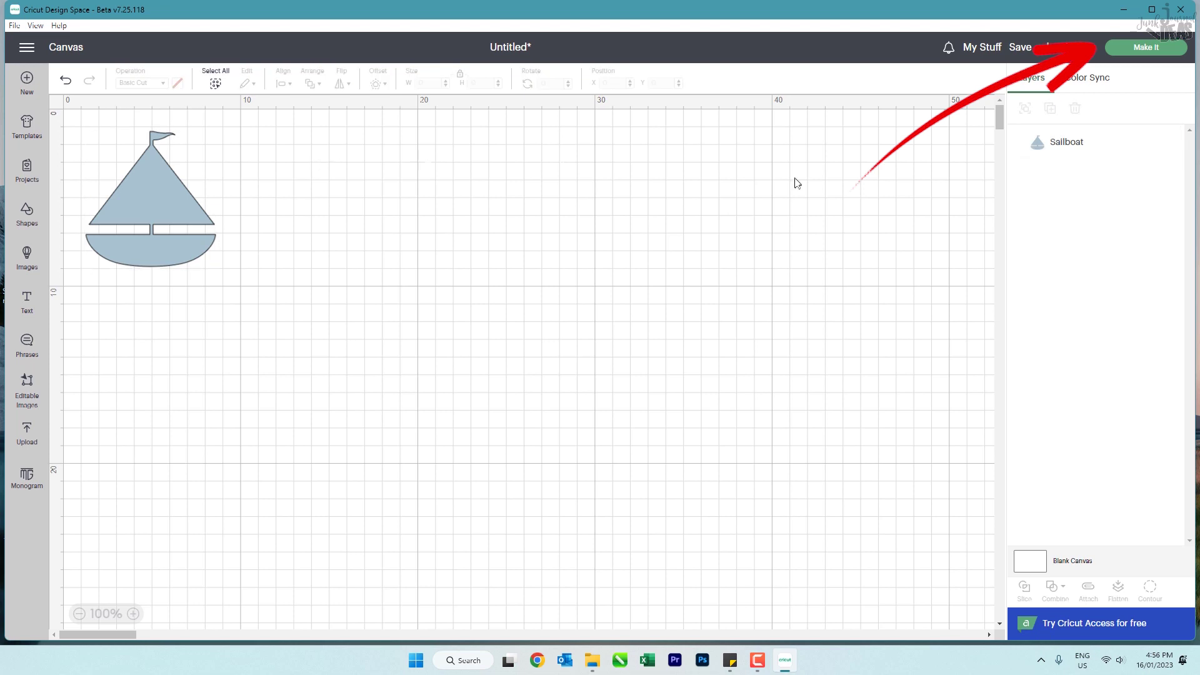
pyautogui.click(1143, 49)
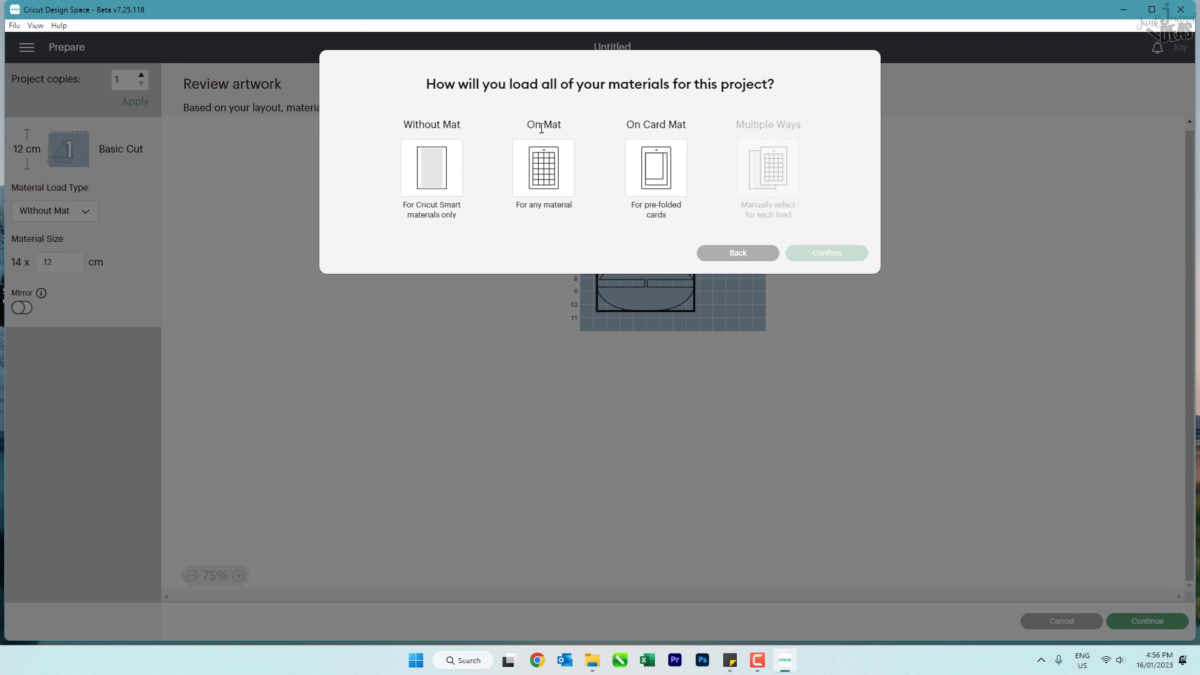
pyautogui.click(550, 177)
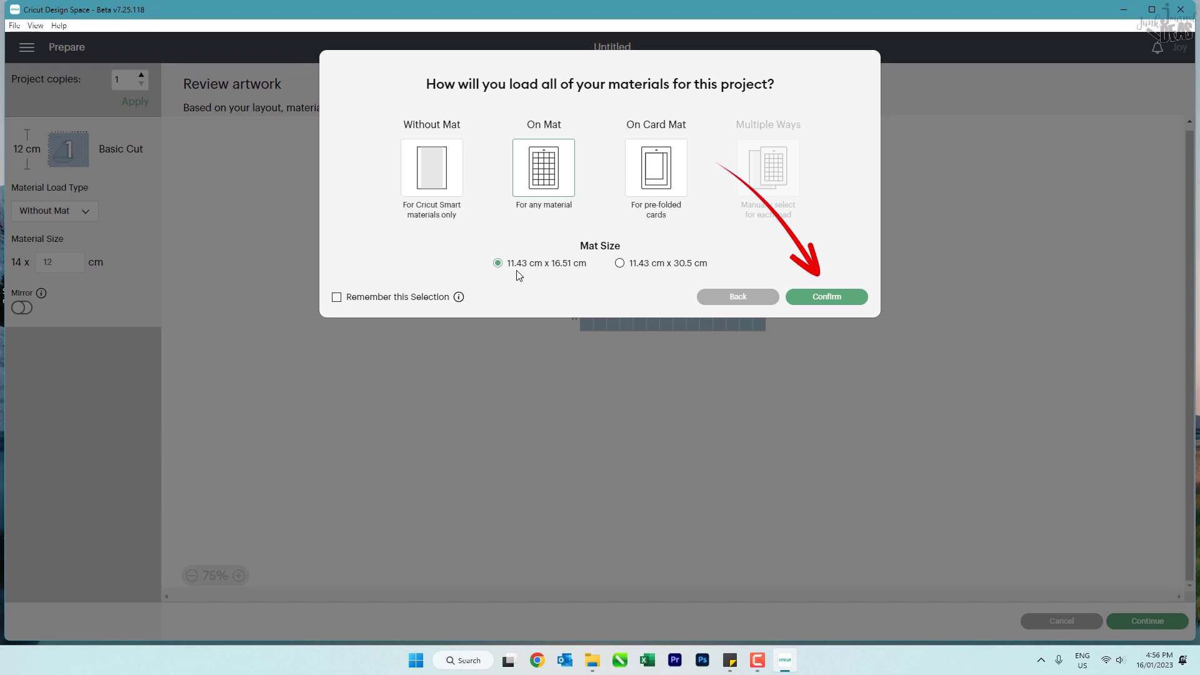
# Confirm the mat and drag the sailboat lower, roughly between the 8 and 15 marks.
pyautogui.click(823, 299)
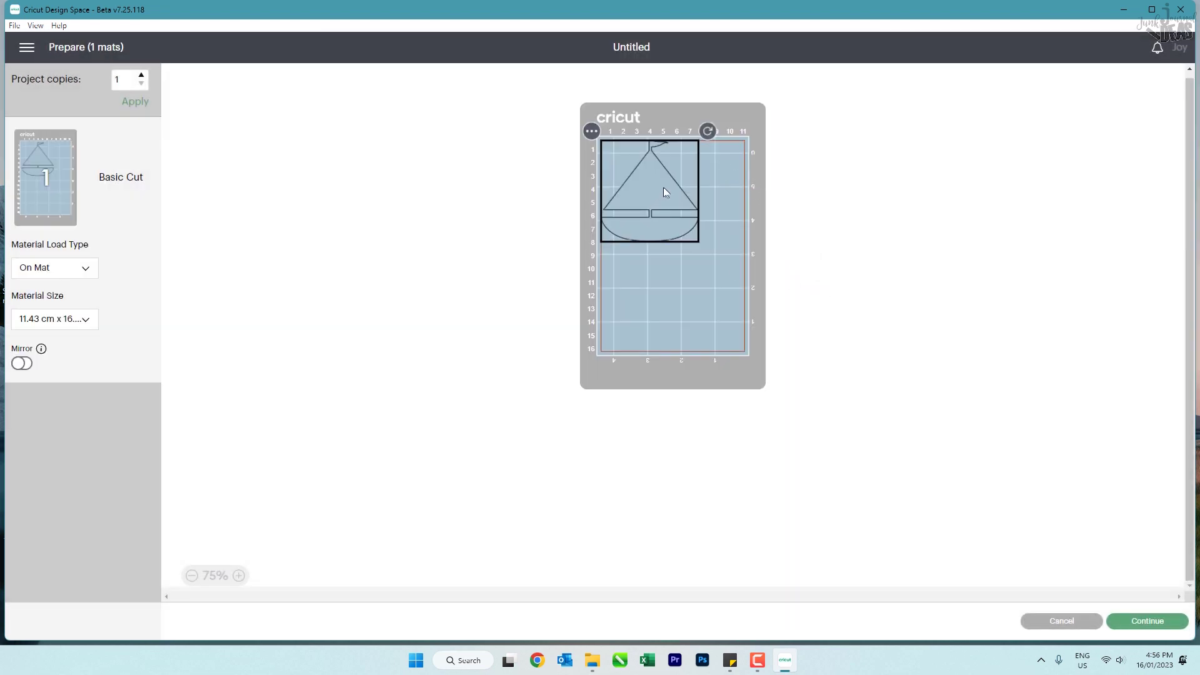
pyautogui.moveTo(672, 182); pyautogui.dragTo(681, 285)
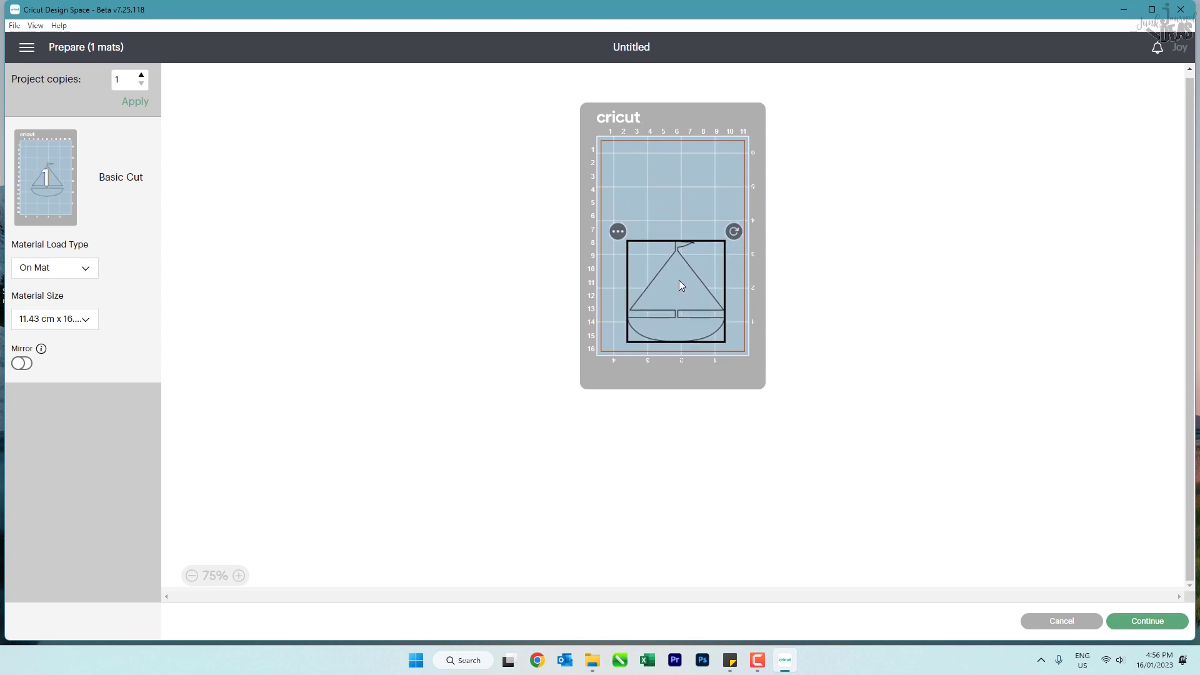
pyautogui.moveTo(679, 281); pyautogui.dragTo(677, 300)
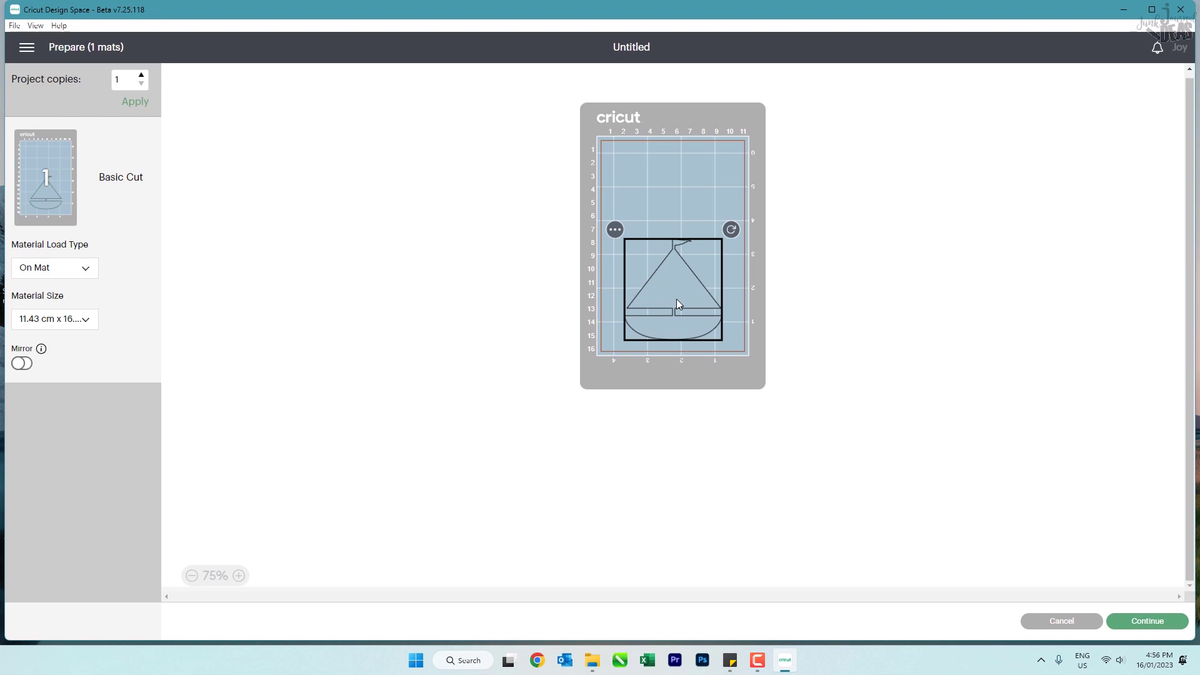
pyautogui.moveTo(677, 303); pyautogui.dragTo(681, 279)
pyautogui.click(1013, 456)
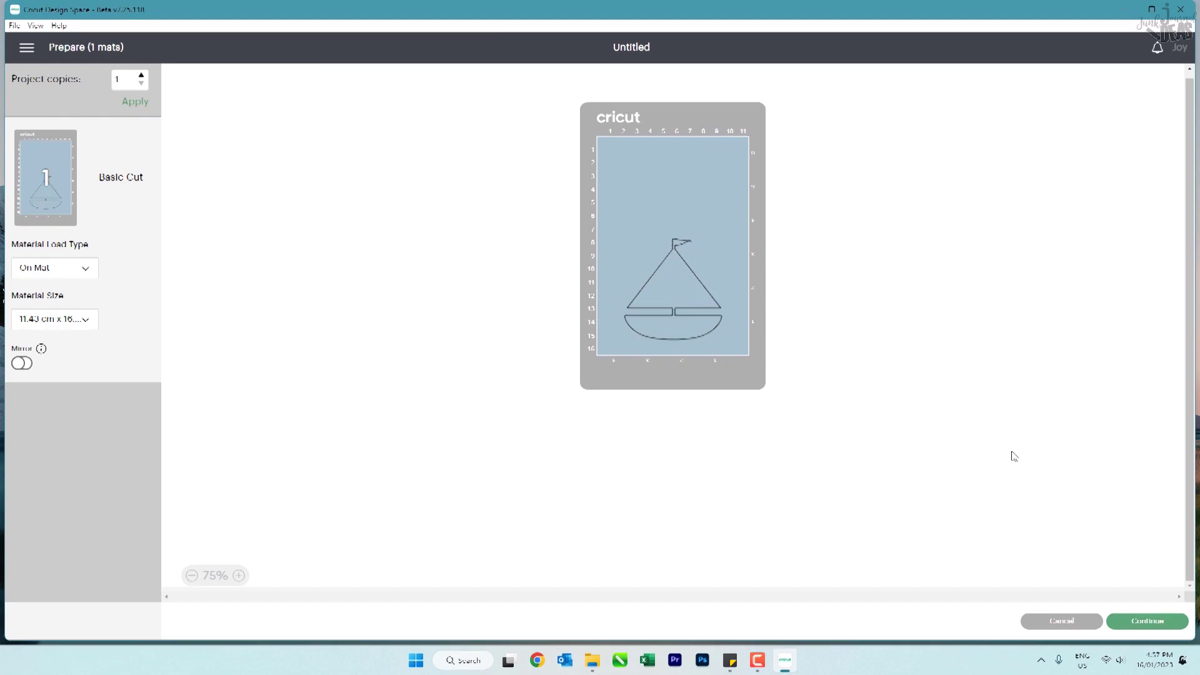
pyautogui.click(677, 298)
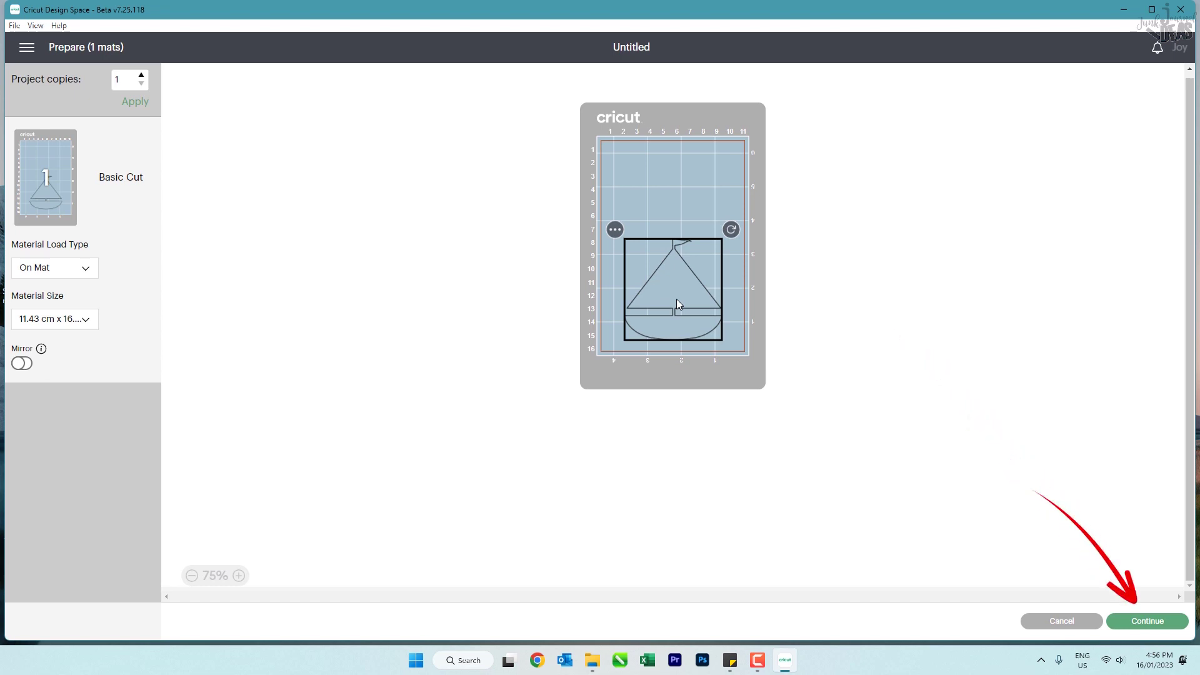
pyautogui.click(813, 323)
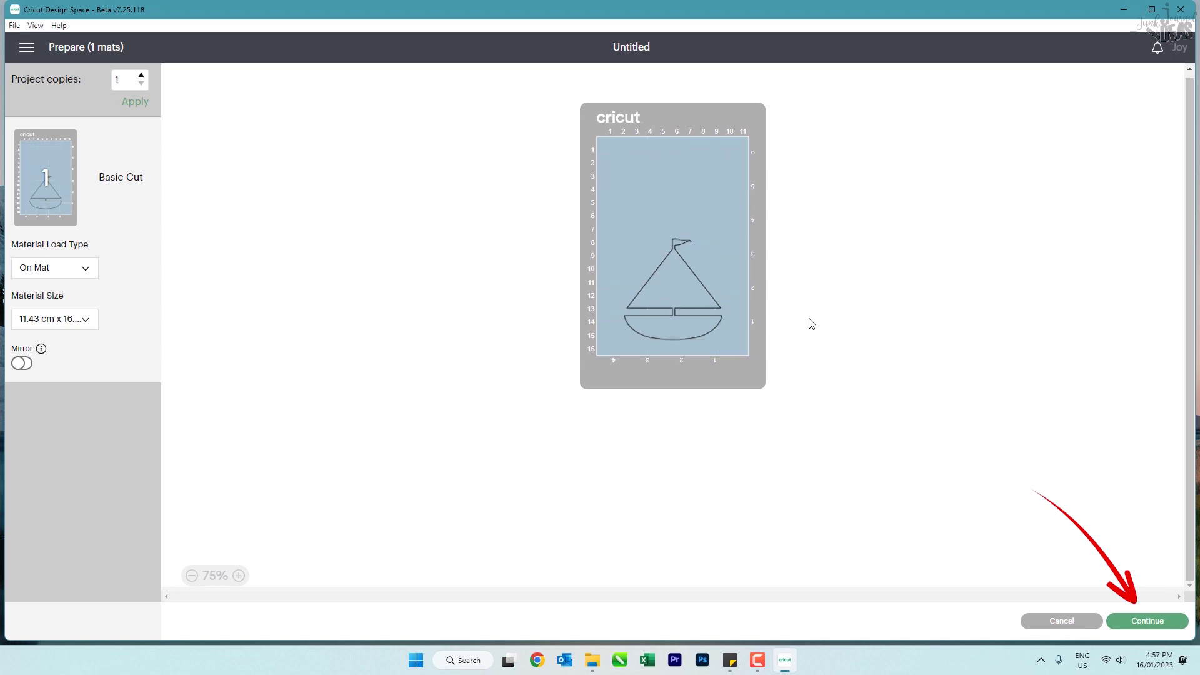
# Continue to the Make screen and set the base material to Insert Card – Cardstock.
pyautogui.click(1146, 623)
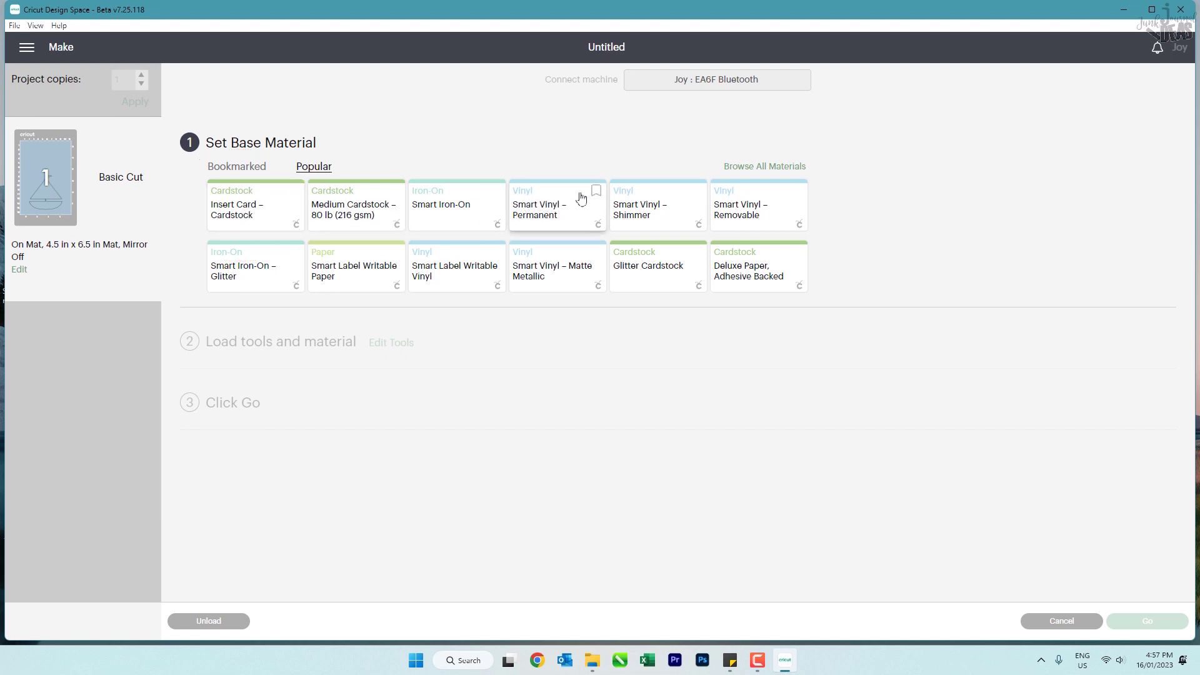
pyautogui.click(240, 215)
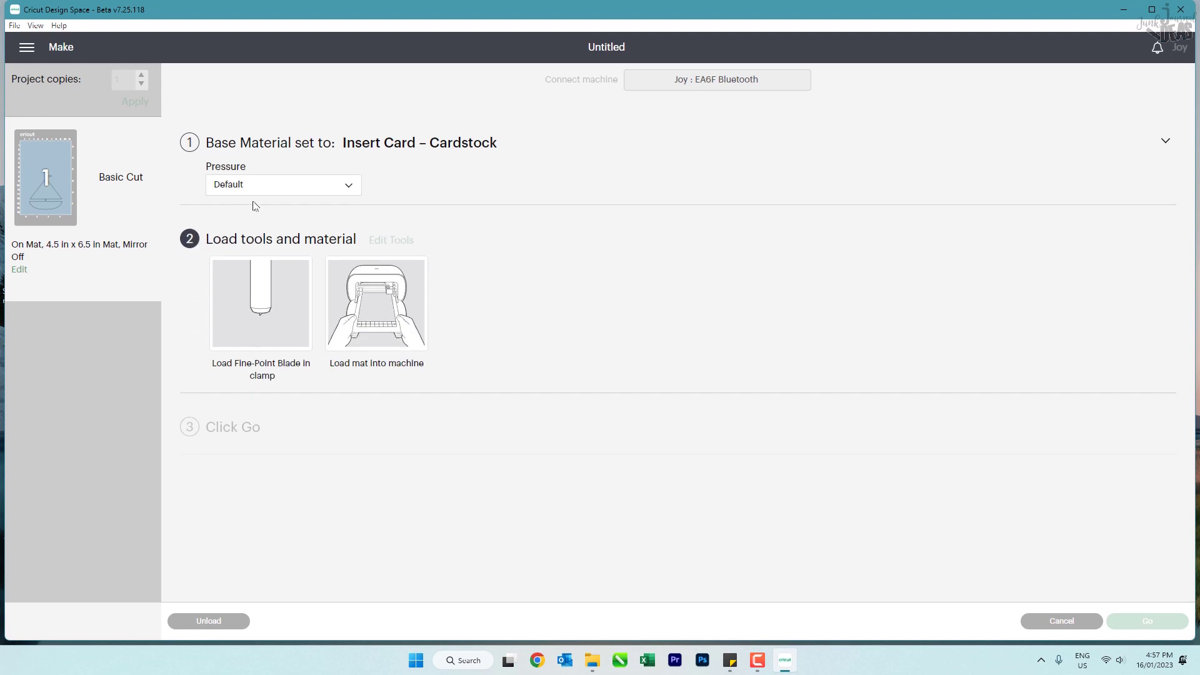
# Keep the cutting pressure at Default for the cardstock.
pyautogui.click(349, 189)
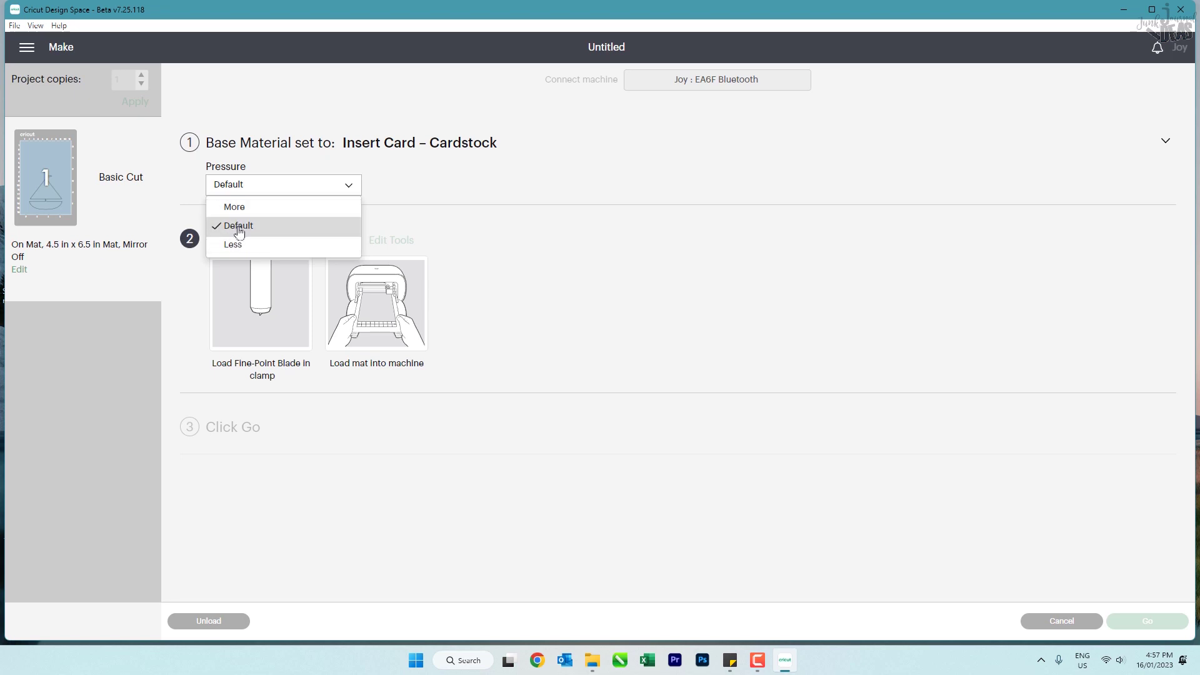
pyautogui.click(243, 231)
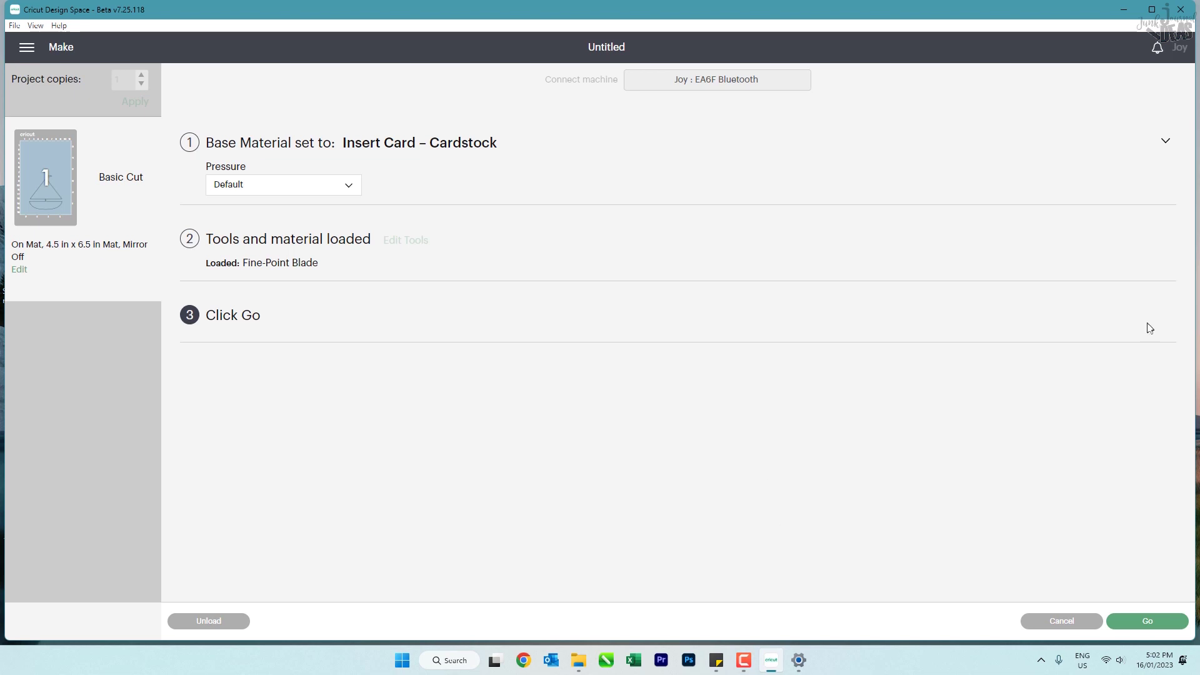
# Start cutting the sailboat on the Cricut Joy.
pyautogui.click(1148, 621)
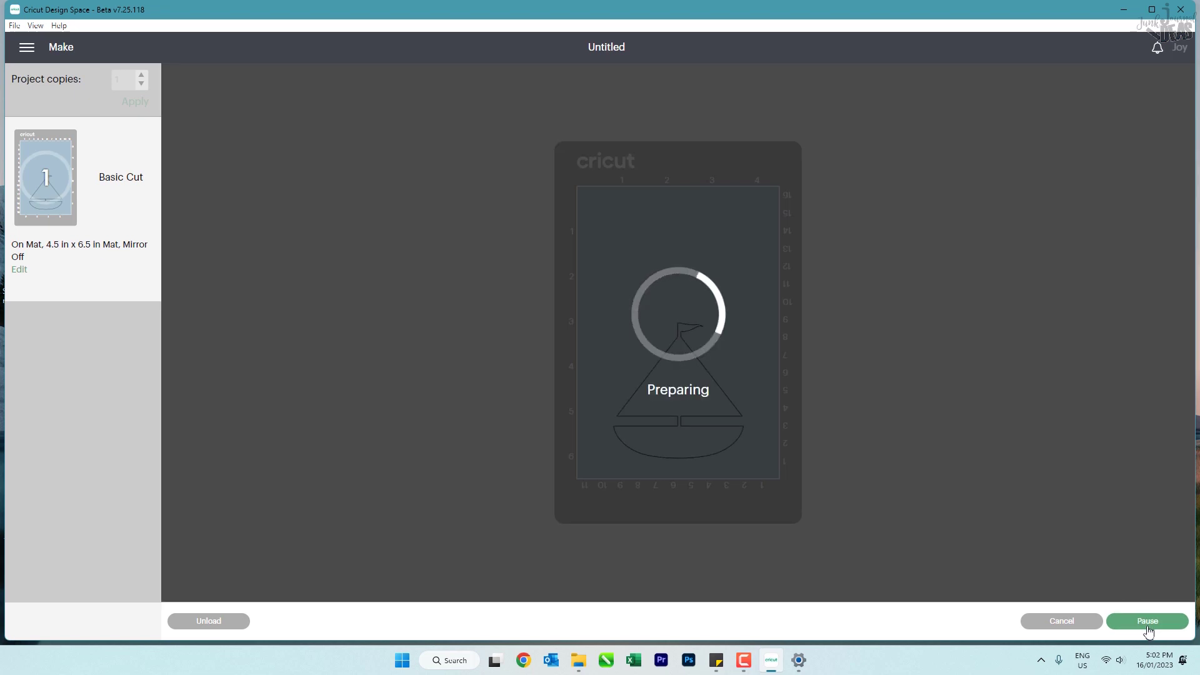